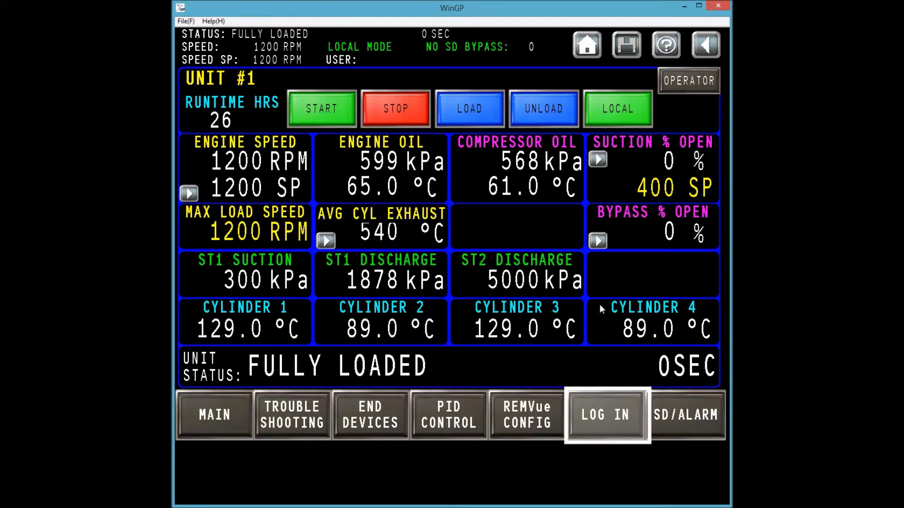
# Open the HMI login prompt and enter the operator's user ID on the on-screen keyboard.
pyautogui.click(609, 419)
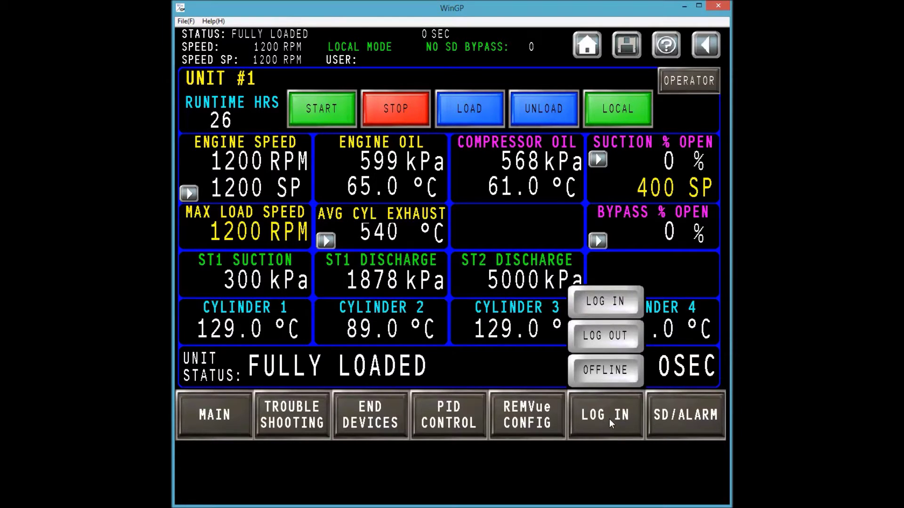
pyautogui.click(602, 305)
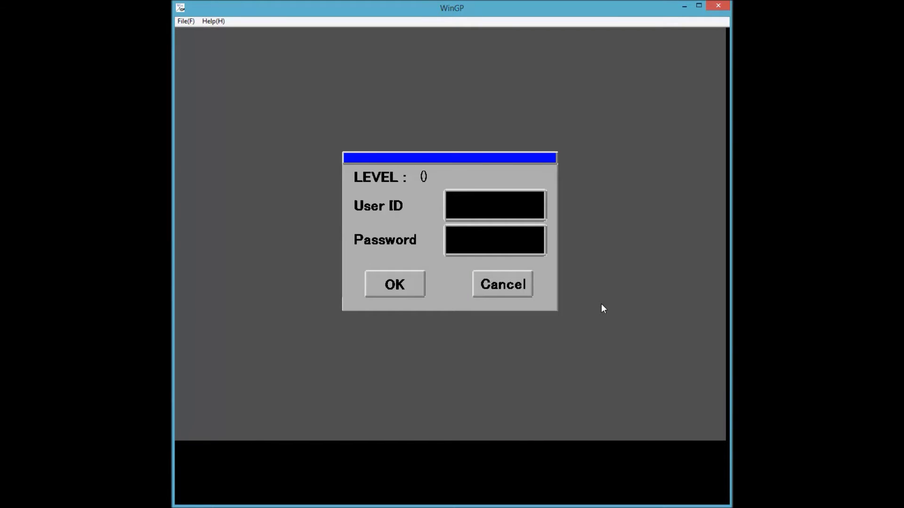
pyautogui.click(490, 207)
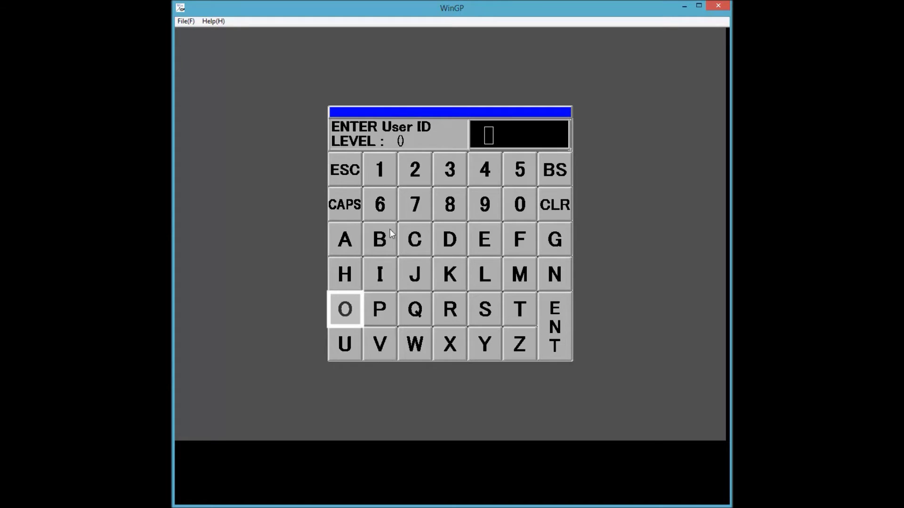
pyautogui.click(348, 306)
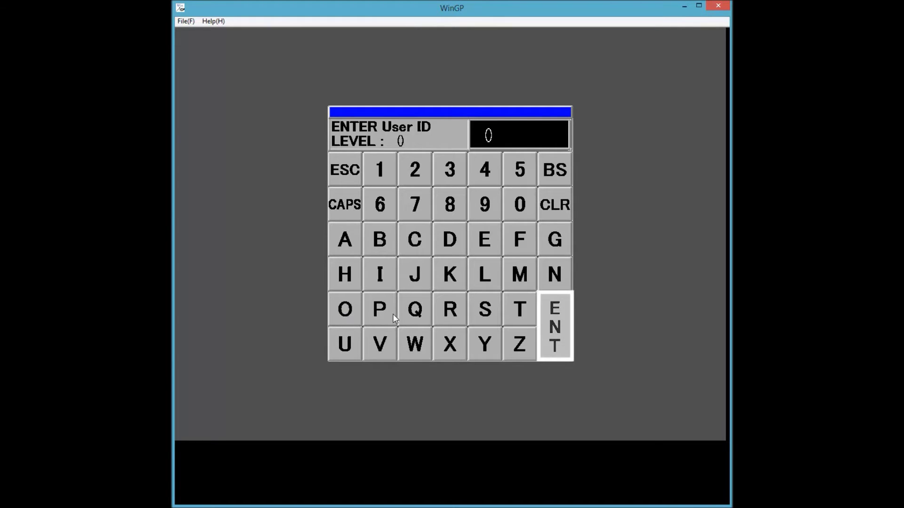
pyautogui.click(564, 333)
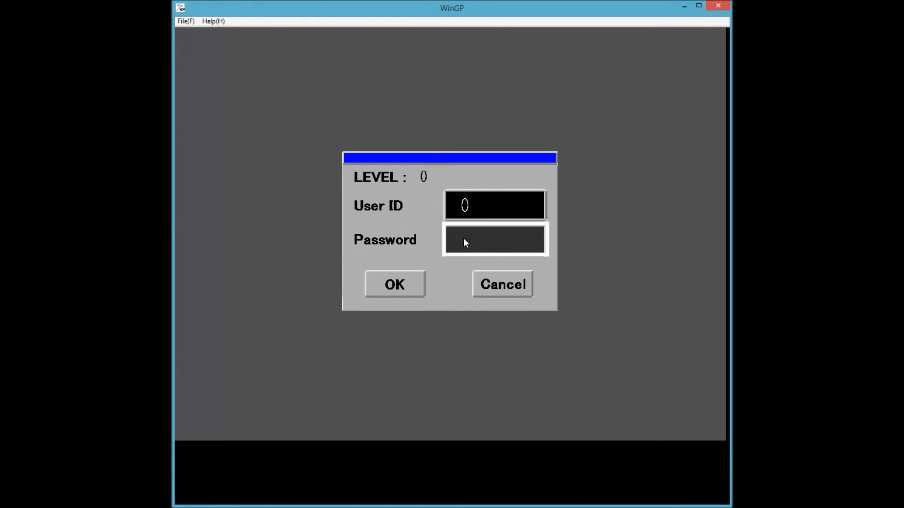
# Enter the operator's password and confirm the login.
pyautogui.click(463, 240)
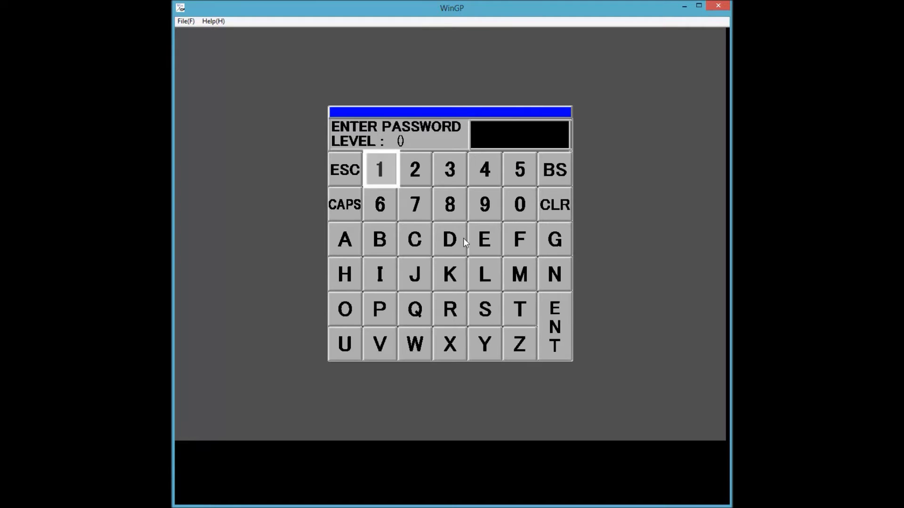
pyautogui.click(378, 170)
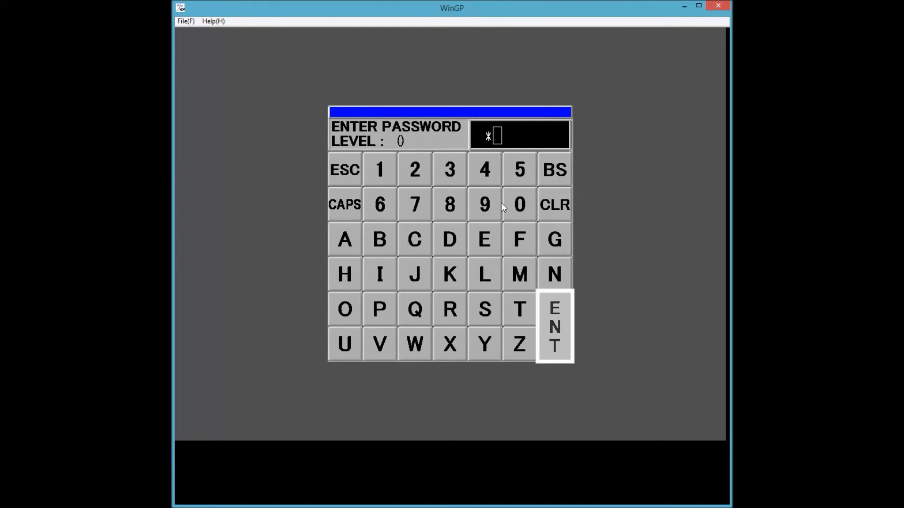
pyautogui.click(551, 322)
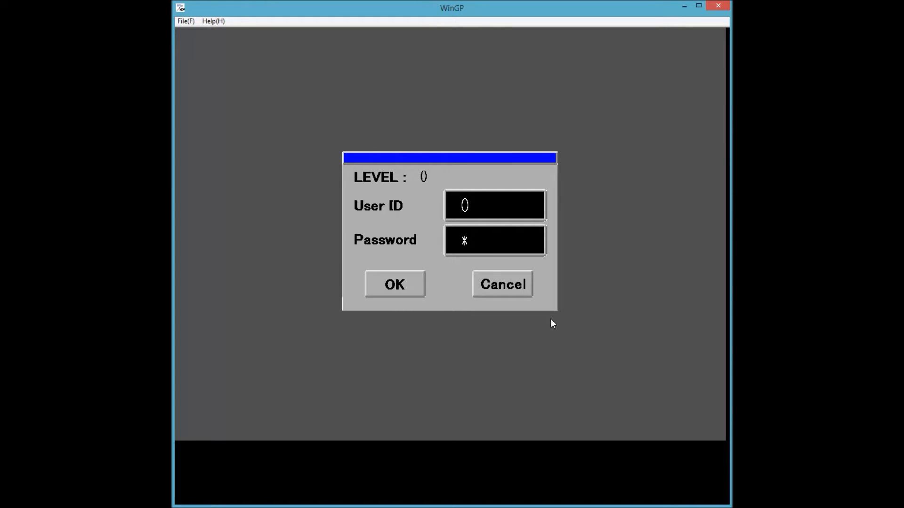
pyautogui.press('Tab')
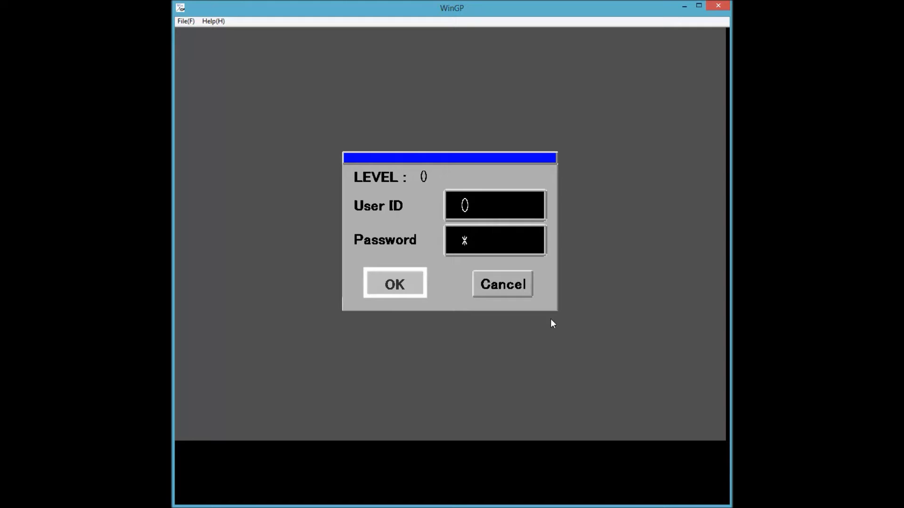
pyautogui.click(377, 288)
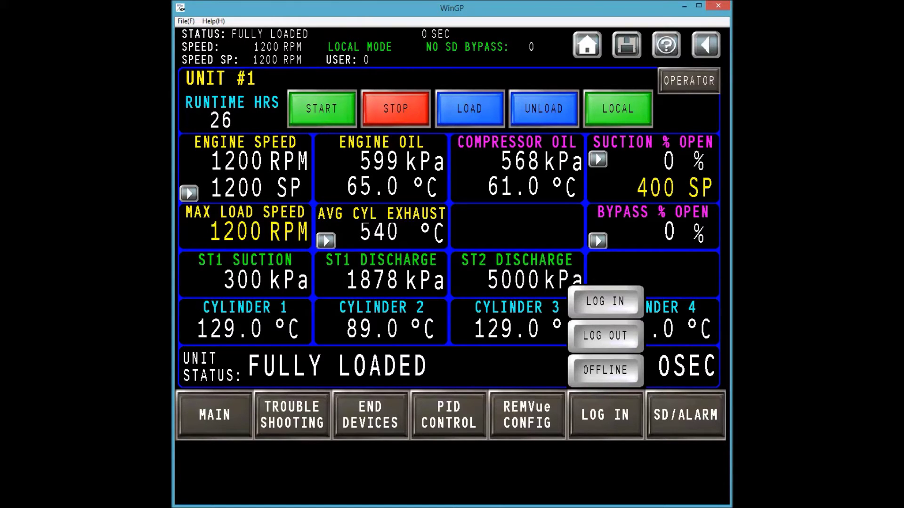
# Check the current user login status, close the login popup, and open the End Devices menu.
pyautogui.click(361, 47)
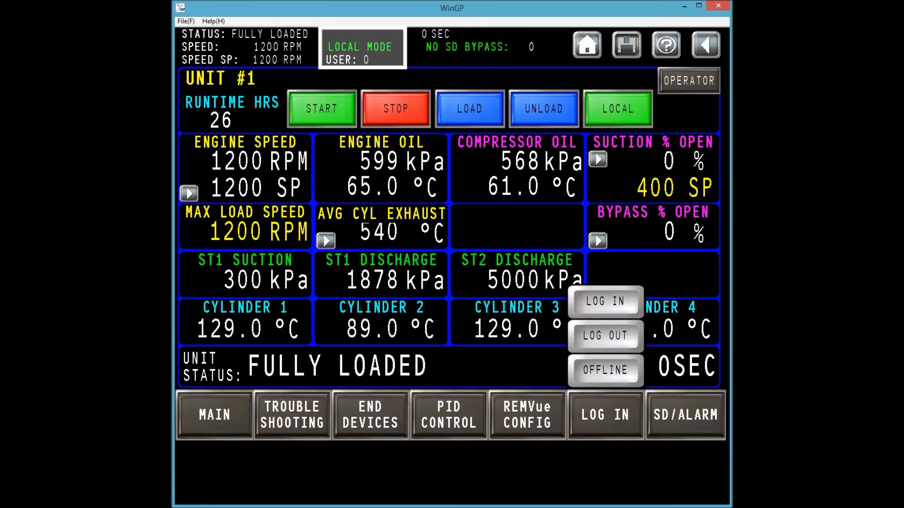
pyautogui.click(376, 287)
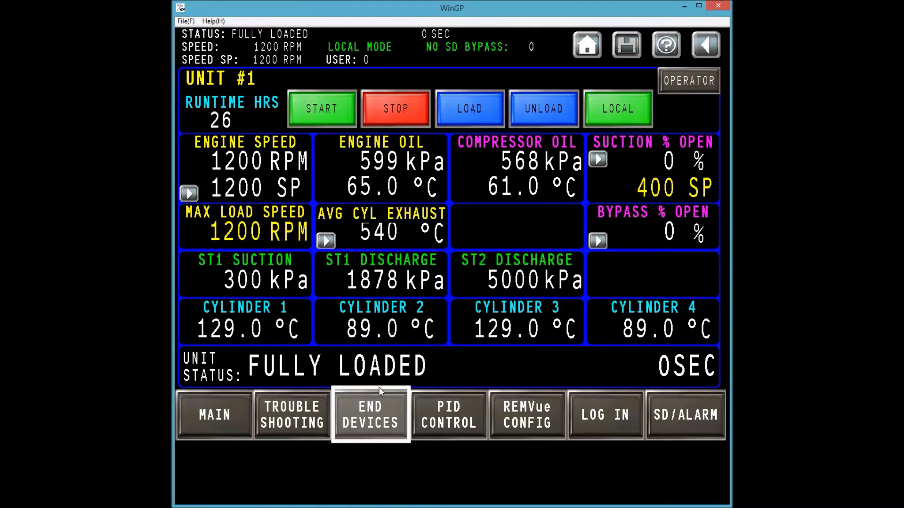
pyautogui.click(382, 421)
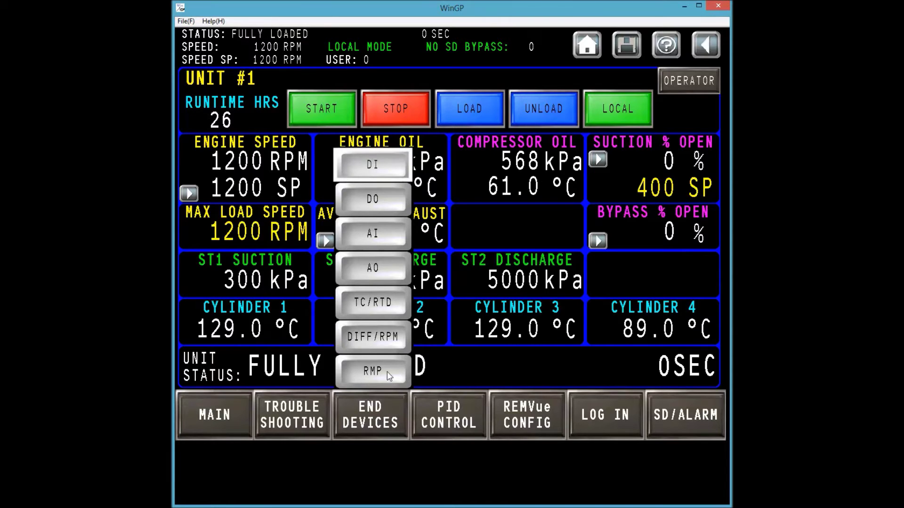
# From the DI page, view Discrete SD Bypass page 2, then settle on page 1.
pyautogui.click(391, 167)
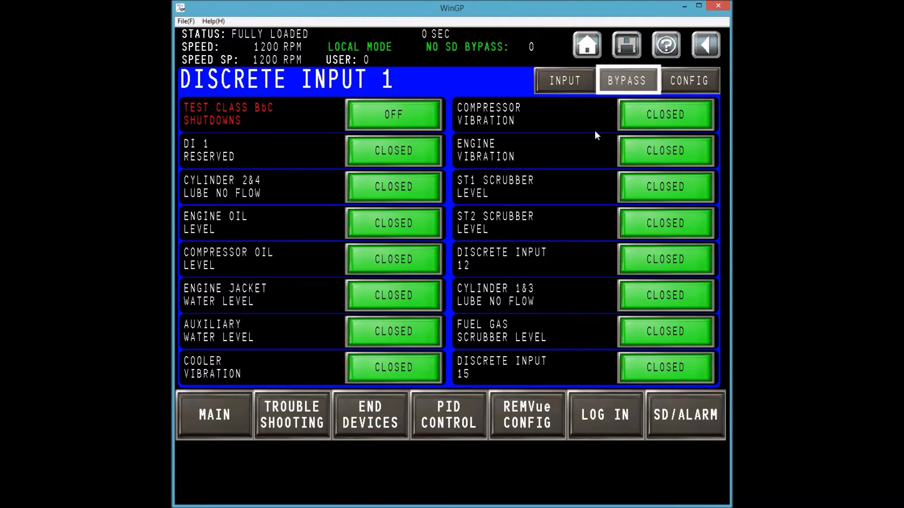
pyautogui.click(625, 83)
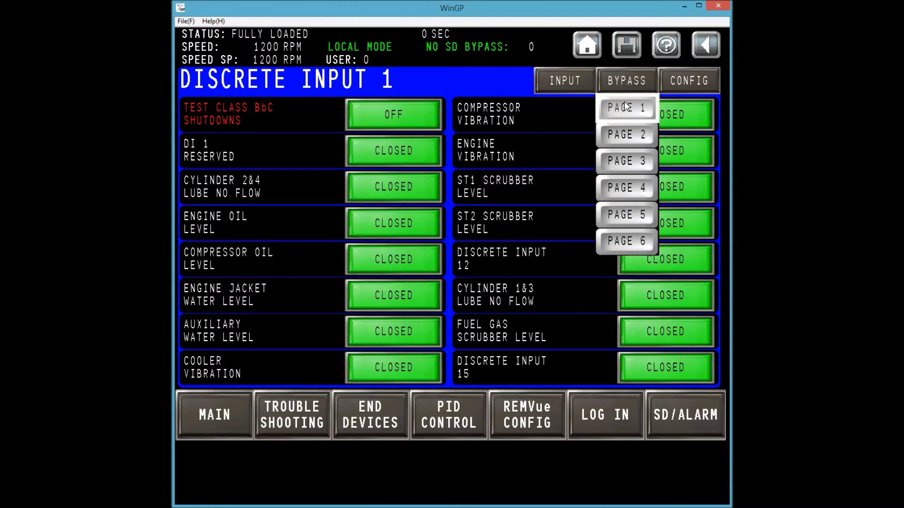
pyautogui.click(625, 108)
pyautogui.click(628, 86)
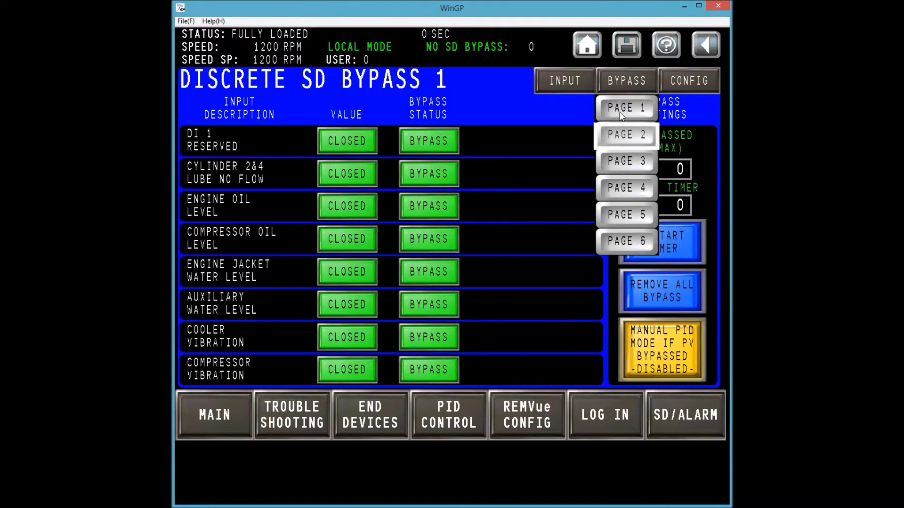
pyautogui.click(626, 134)
pyautogui.click(620, 87)
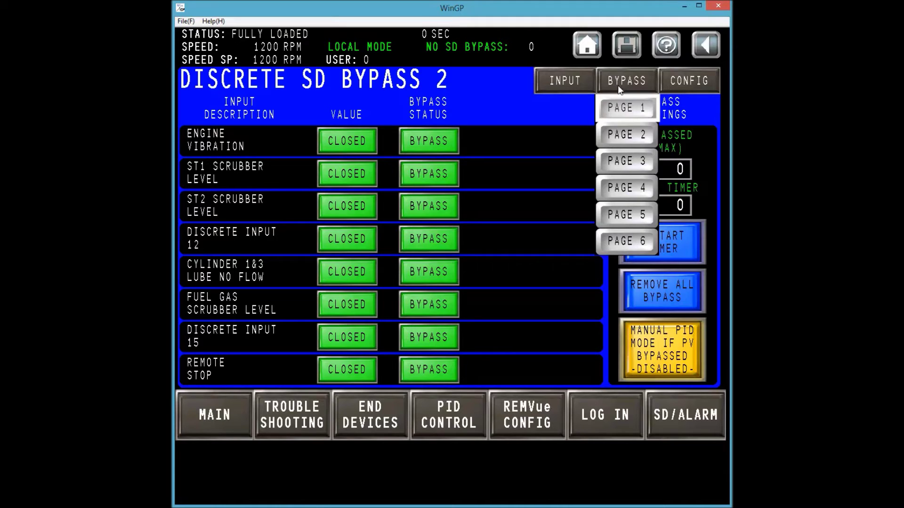
pyautogui.click(618, 109)
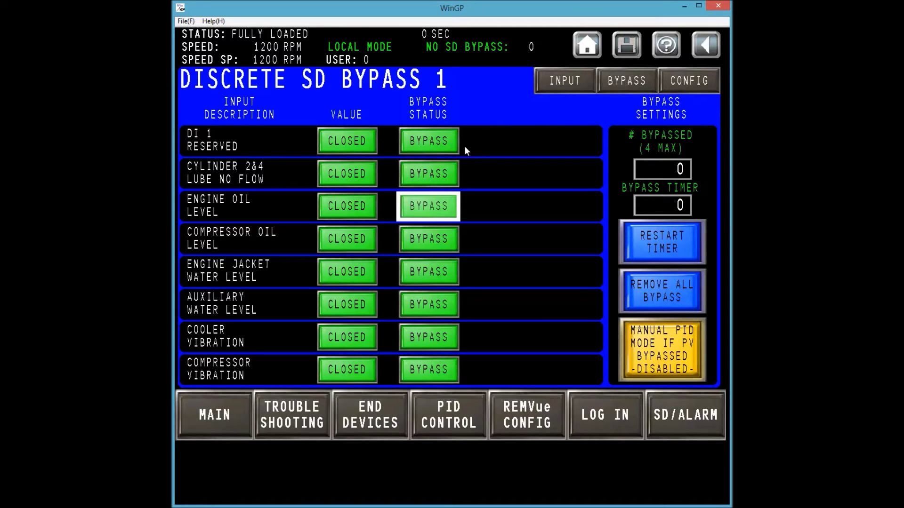
pyautogui.click(441, 213)
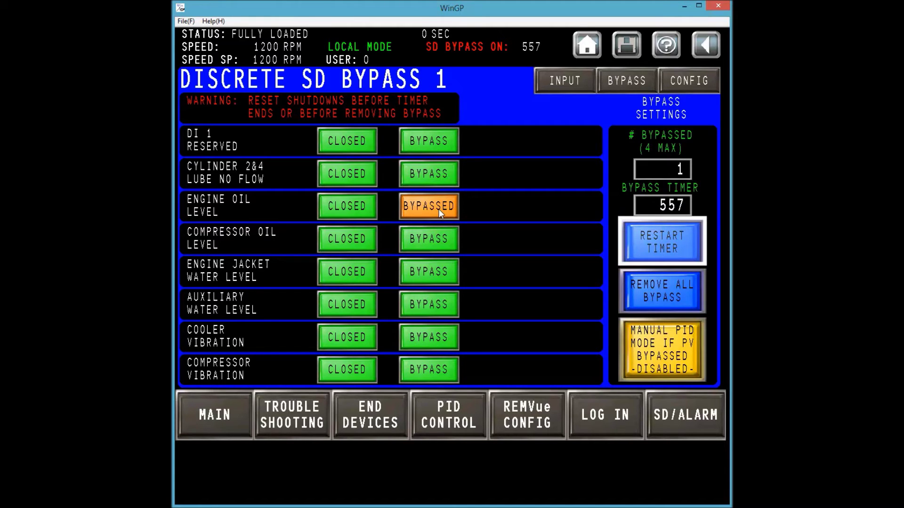
pyautogui.click(662, 241)
pyautogui.click(418, 276)
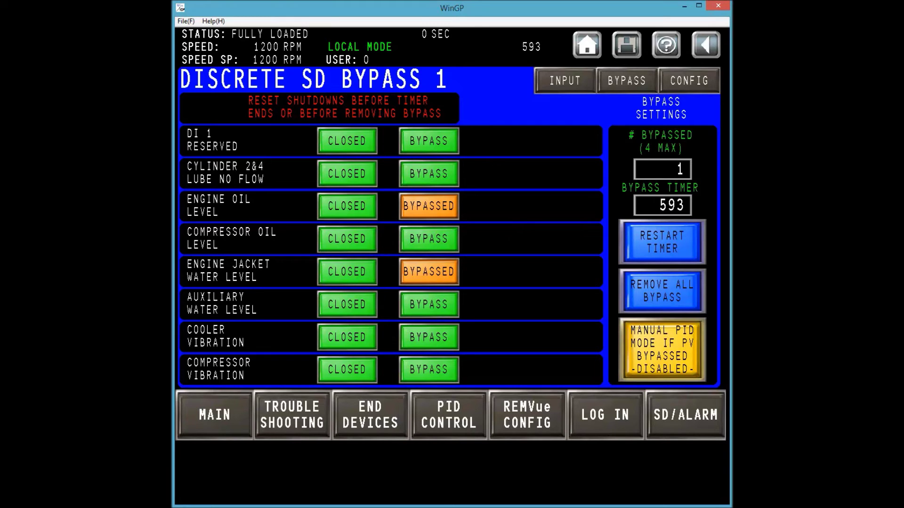
pyautogui.click(418, 277)
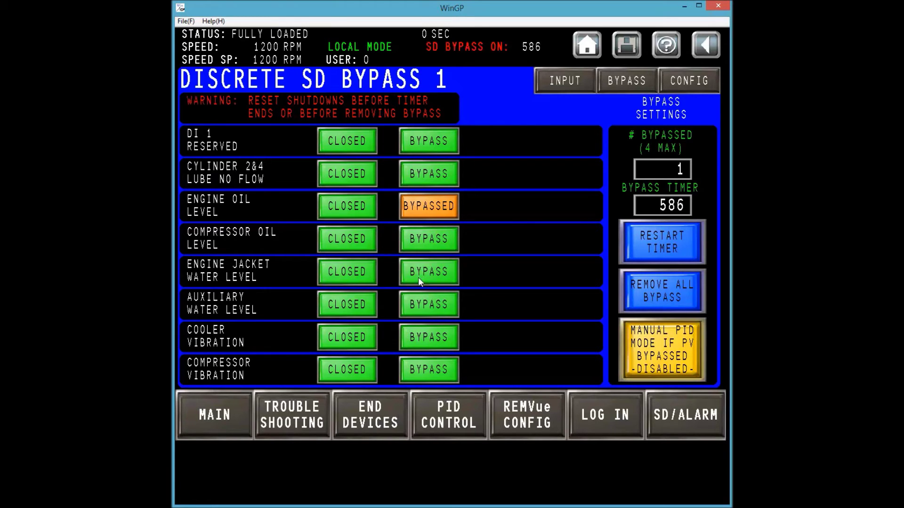
pyautogui.click(428, 205)
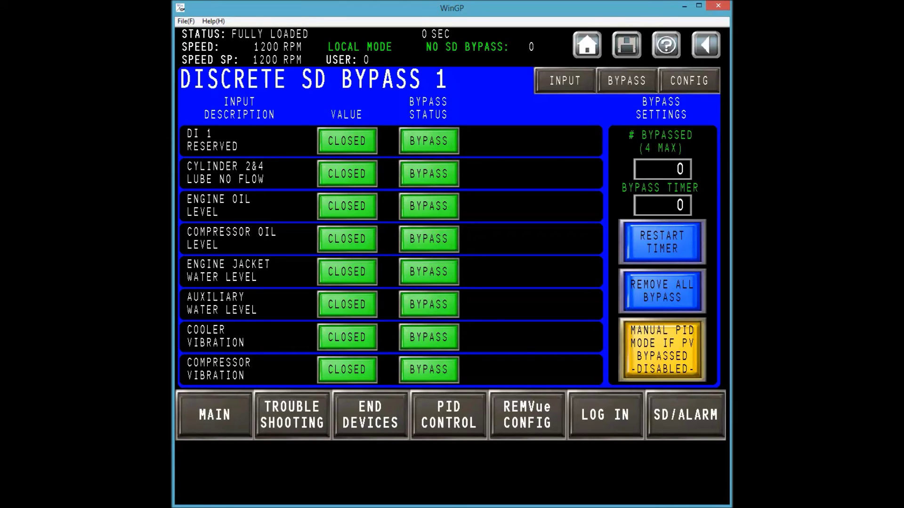
# Bypass Engine Oil, Compressor Oil and Jacket Water level shutdowns, then remove all bypasses.
pyautogui.click(428, 207)
pyautogui.click(662, 169)
pyautogui.click(663, 205)
pyautogui.click(419, 207)
pyautogui.click(414, 242)
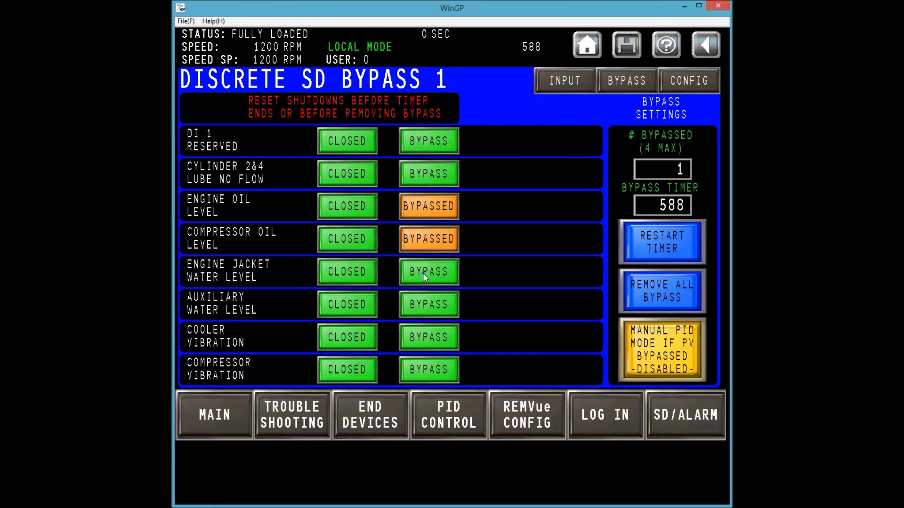
pyautogui.click(423, 273)
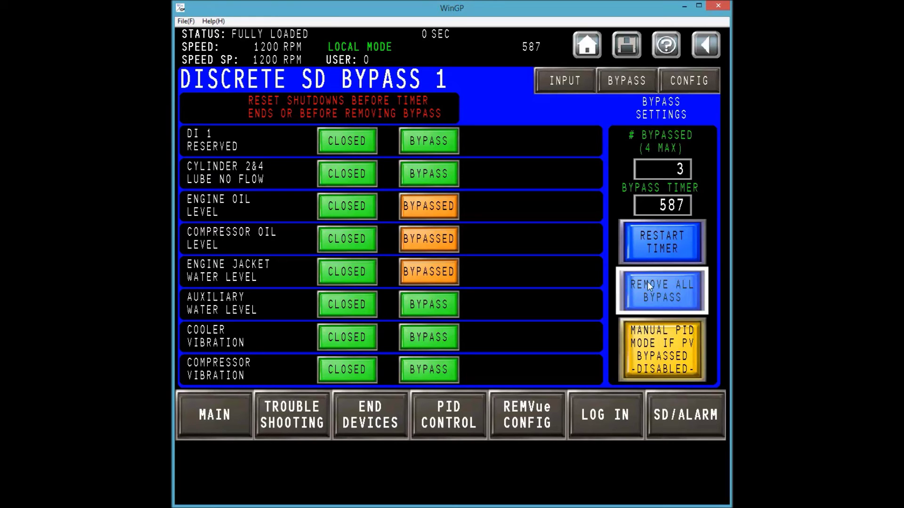
pyautogui.click(676, 293)
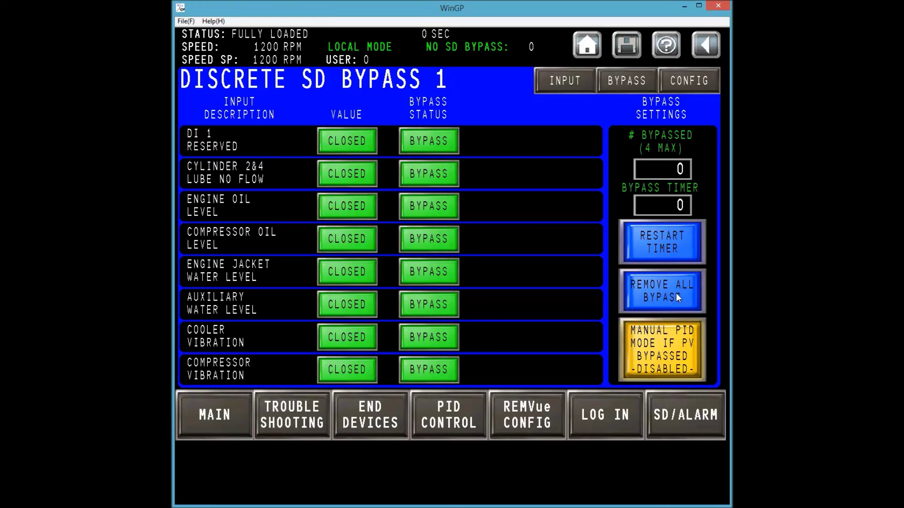
pyautogui.click(367, 421)
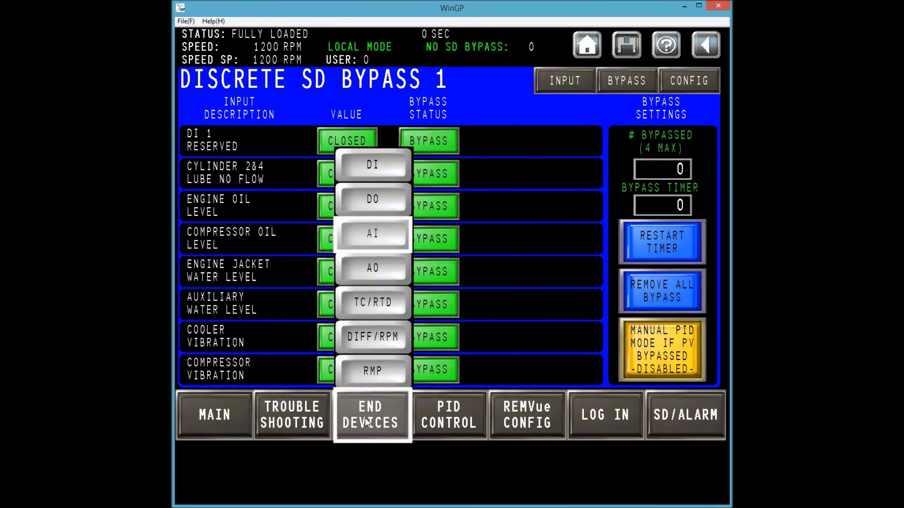
# Show Analog SD Bypass page 1 from AI, toggling manual PID-if-PV-bypassed on then back off.
pyautogui.click(360, 237)
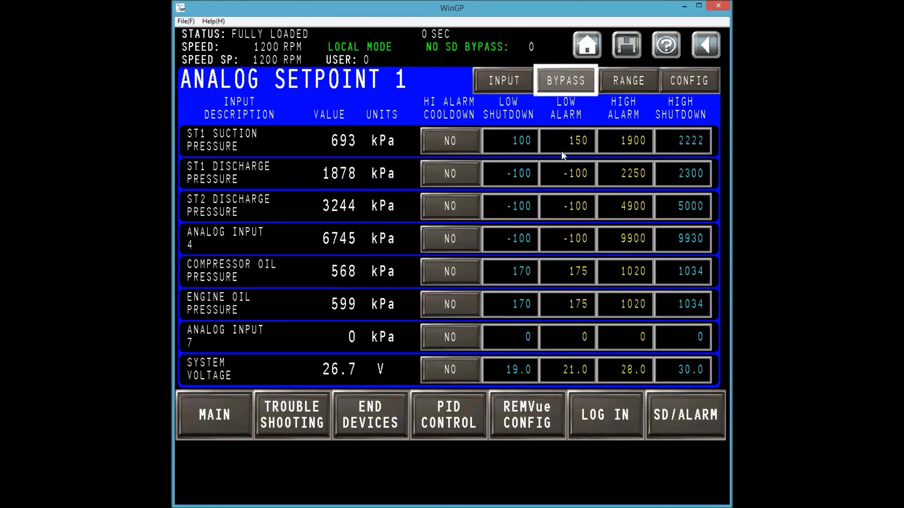
pyautogui.click(578, 81)
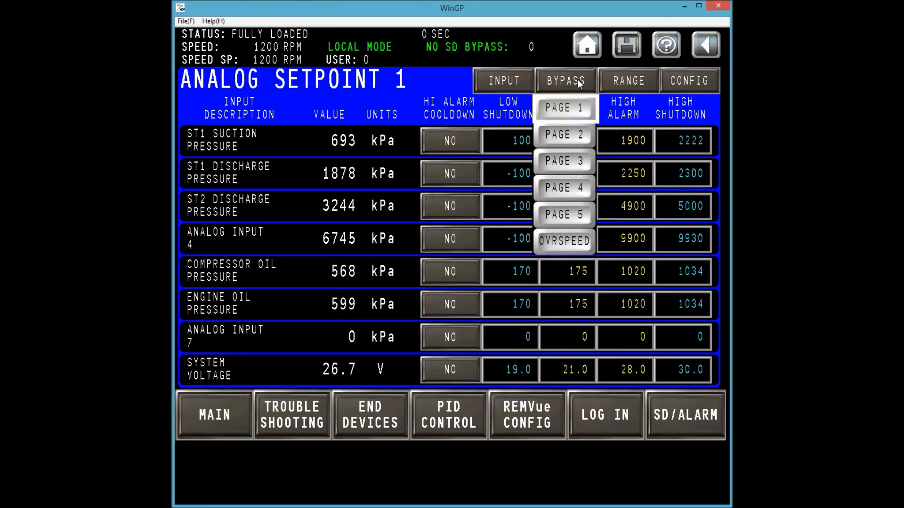
pyautogui.click(572, 111)
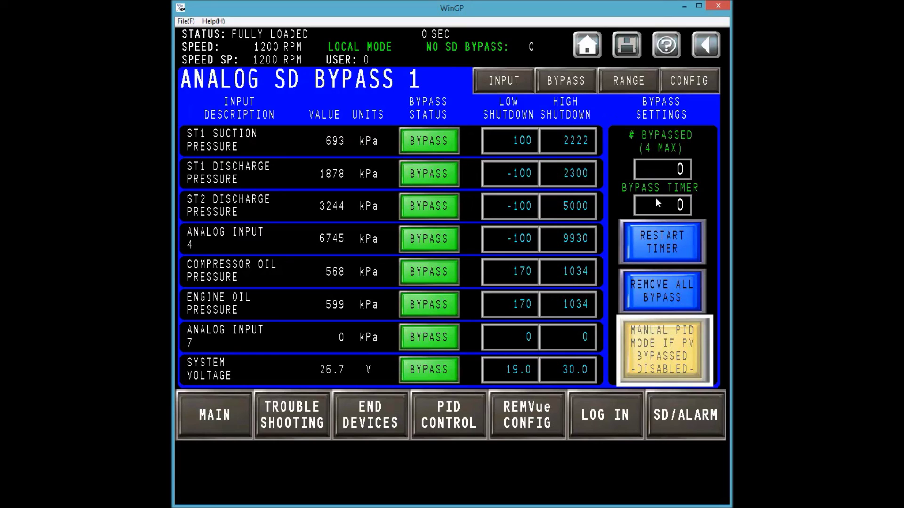
pyautogui.click(671, 351)
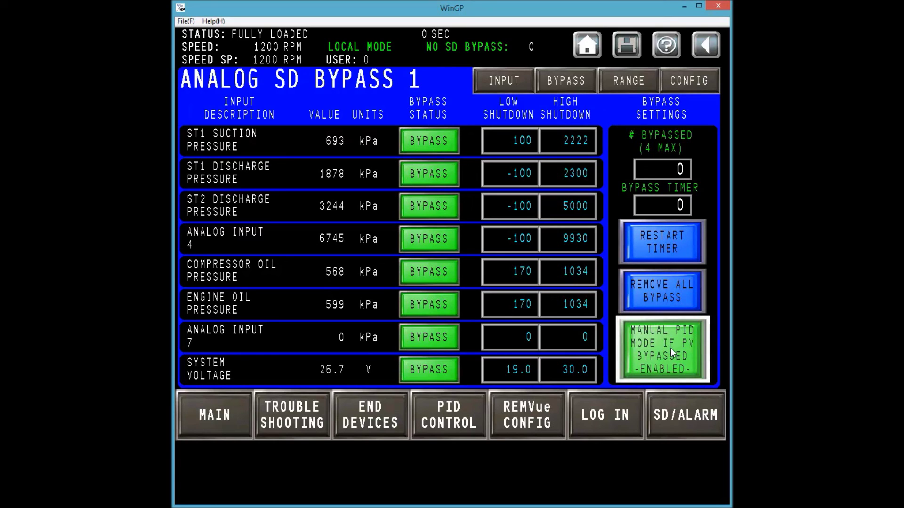
pyautogui.click(670, 349)
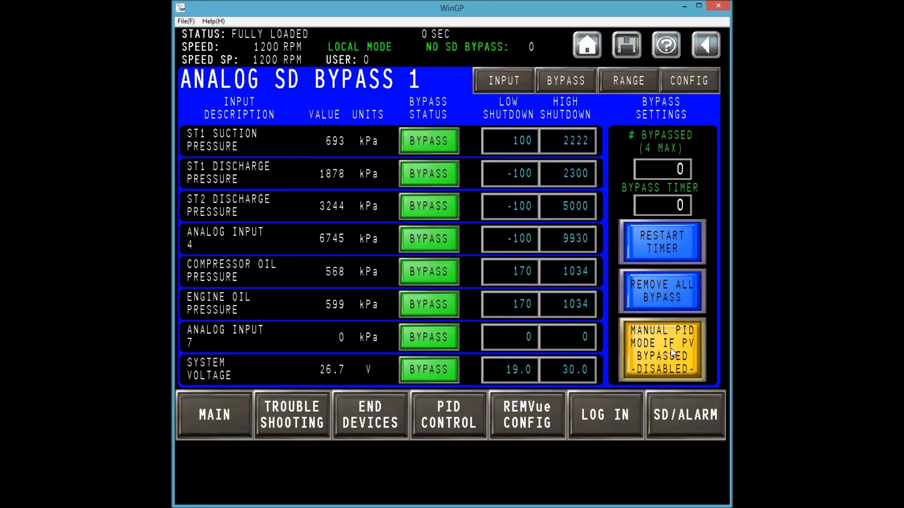